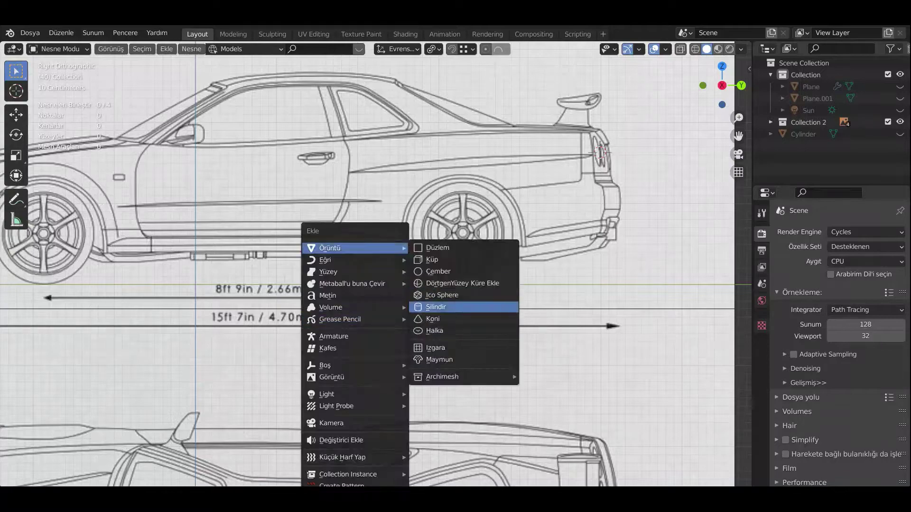
Add a cylinder over the rear wheel and inset a ring into its front face
left_click(468, 307)
scroll(462, 233, "up", 5)
key("Tab")
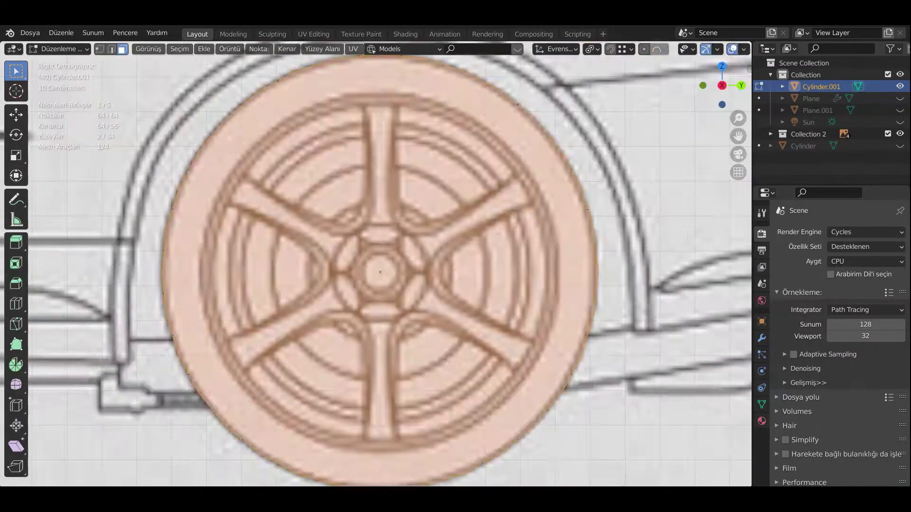
key("i")
left_click(617, 379)
key("i")
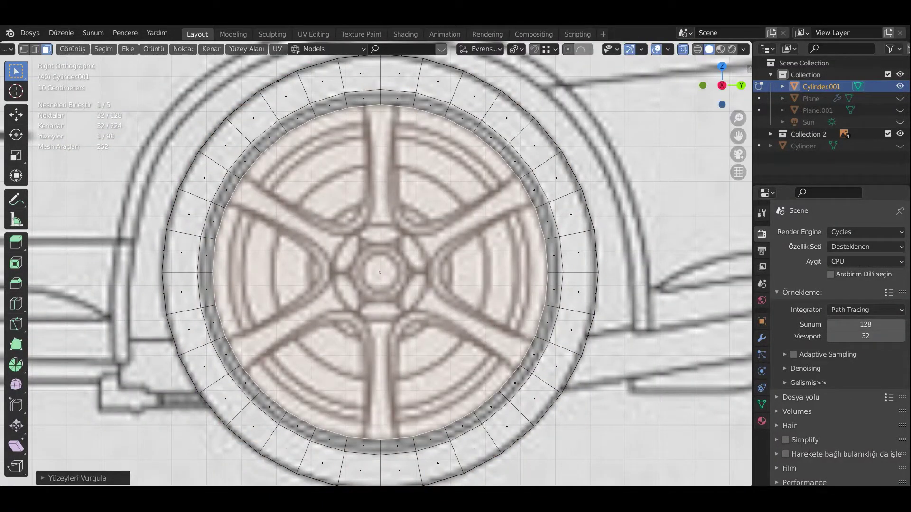
In vertex select mode, scale the selected vertices to fit the rim outline
key("1")
scroll(153, 78, "down", 1)
scroll(487, 159, "up", 3)
key("s")
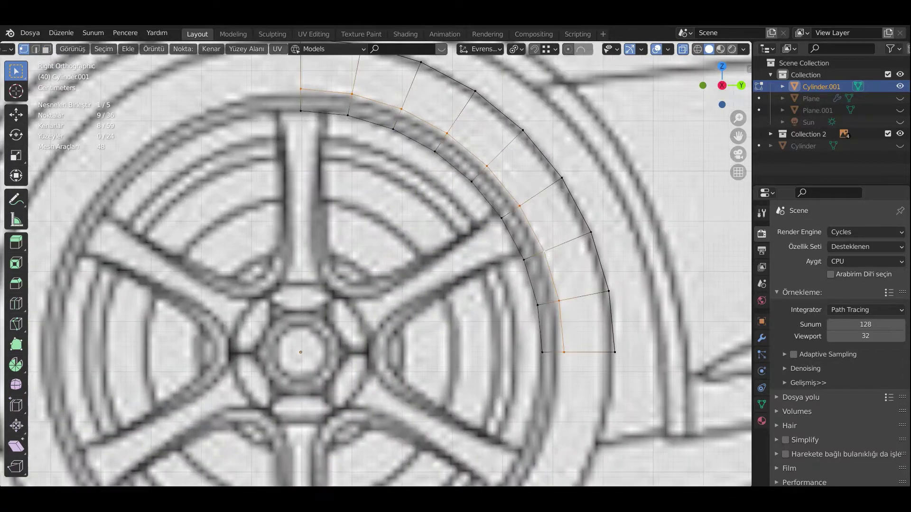
left_click(578, 325)
scroll(578, 324, "down", 3)
Add an edge loop around the rim and slide it down the spoke
key("ctrl+r")
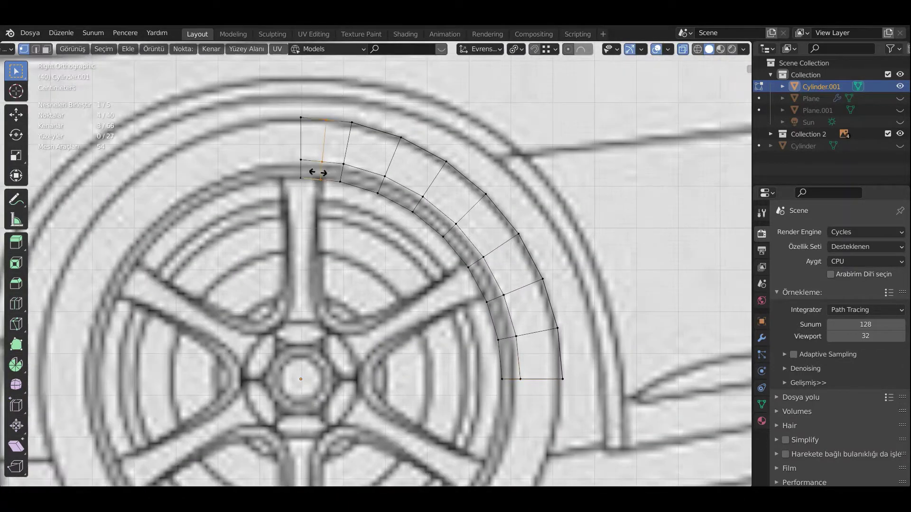
left_click(315, 173)
scroll(315, 172, "up", 4)
left_click(475, 265)
scroll(475, 266, "down", 3)
scroll(474, 266, "up", 3)
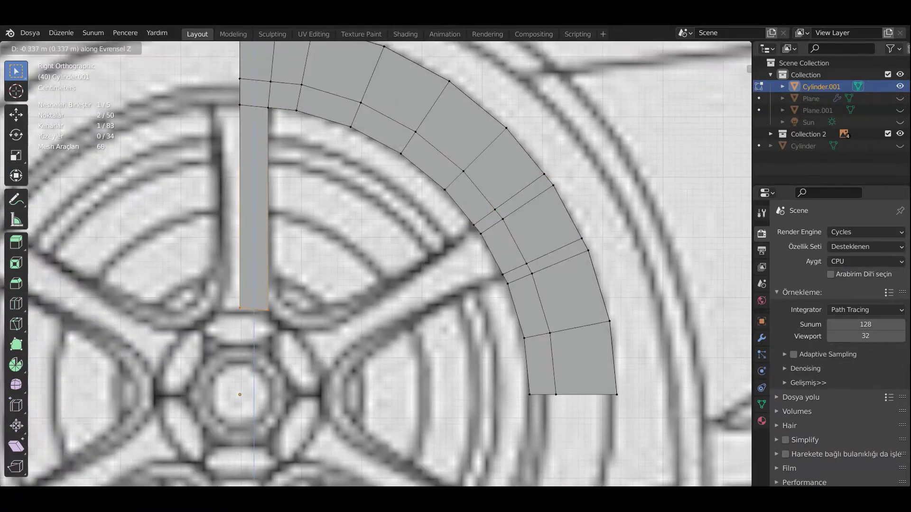
key("Return")
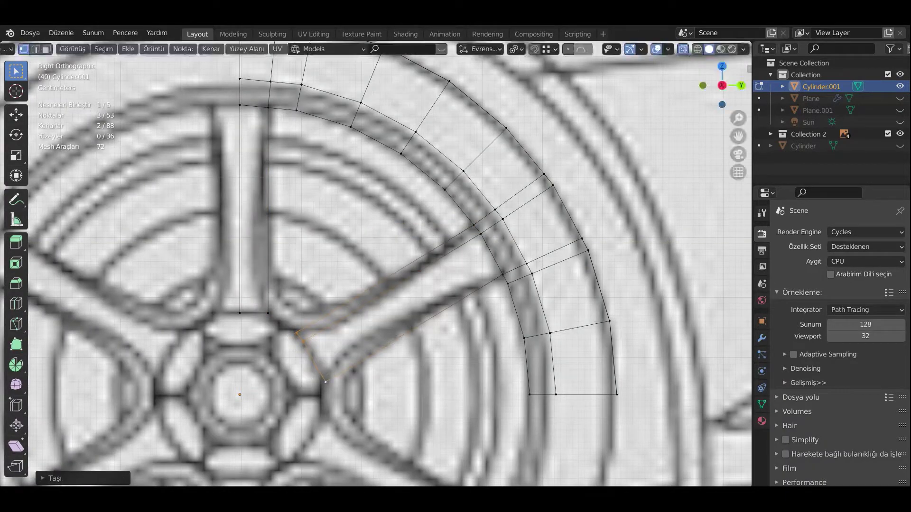
Extrude a vertex to trace the spoke from the blueprint
key("e")
scroll(479, 325, "up", 3)
scroll(361, 377, "down", 3)
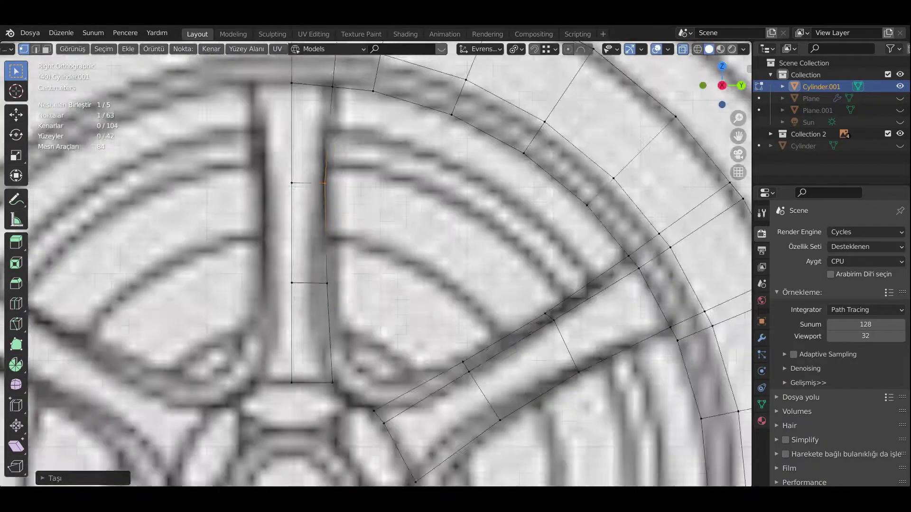
scroll(360, 376, "down", 2)
Add a smaller cylinder at the wheel centre, shrinking and moving it into place
key("shift+a")
left_click(360, 376)
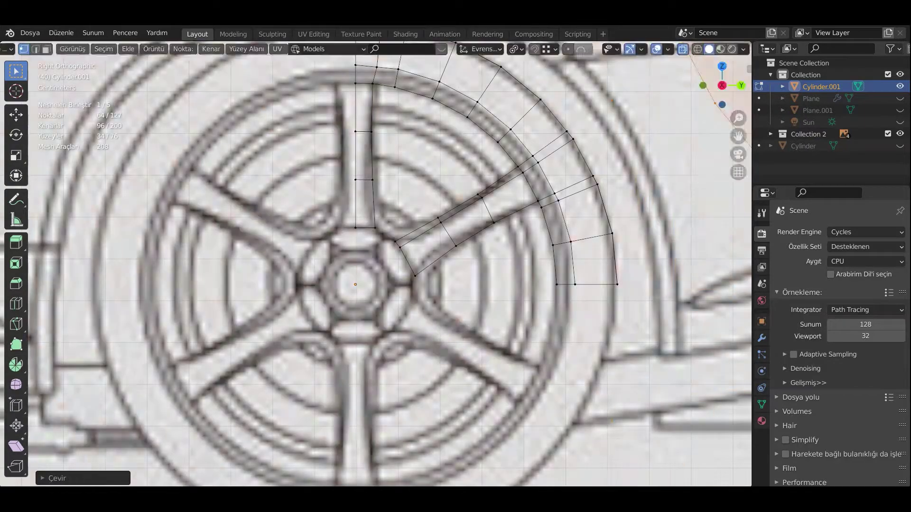
key("s")
key("Return")
key("g")
scroll(456, 266, "up", 2)
scroll(455, 266, "up", 2)
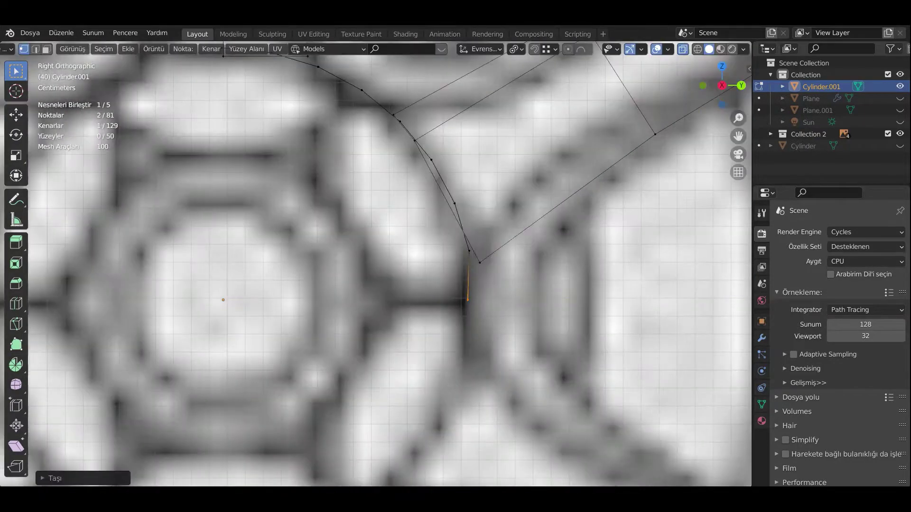
scroll(455, 265, "up", 2)
Reposition the spoke edge and vertices, then fill faces between the selected edges
key("g")
key("Return")
middle_click_drag(456, 265, 227, 120, "shift")
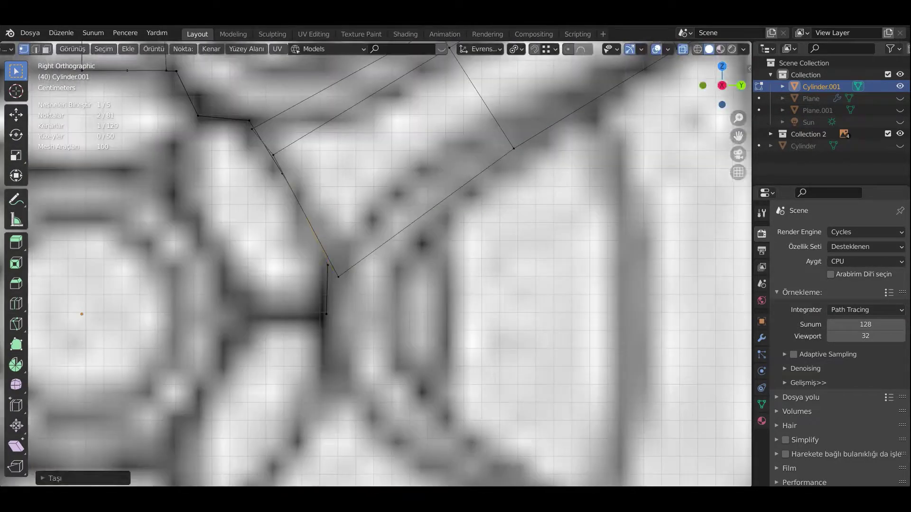
key("Return")
middle_click_drag(380, 265, 453, 326, "shift")
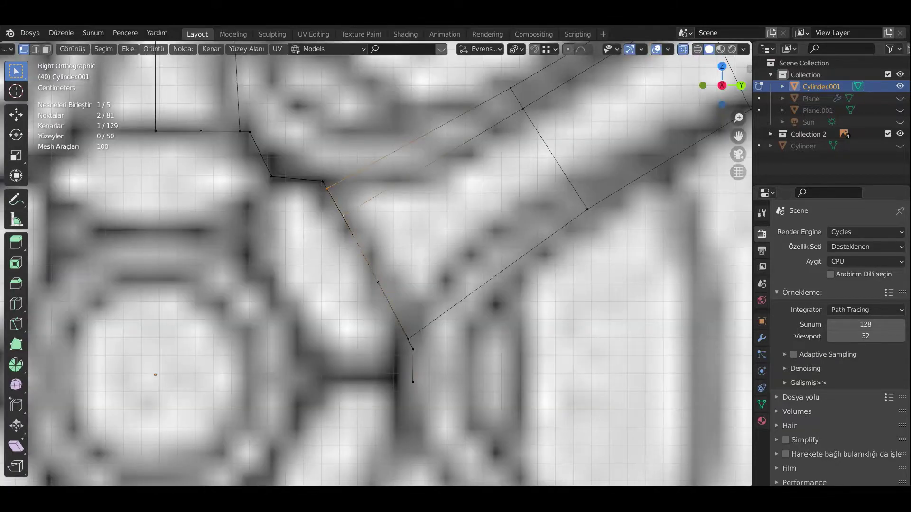
key("f")
middle_click_drag(375, 266, 332, 214)
Turn on snapping so vertex moves snap onto the wheel geometry
scroll(374, 266, "down", 3)
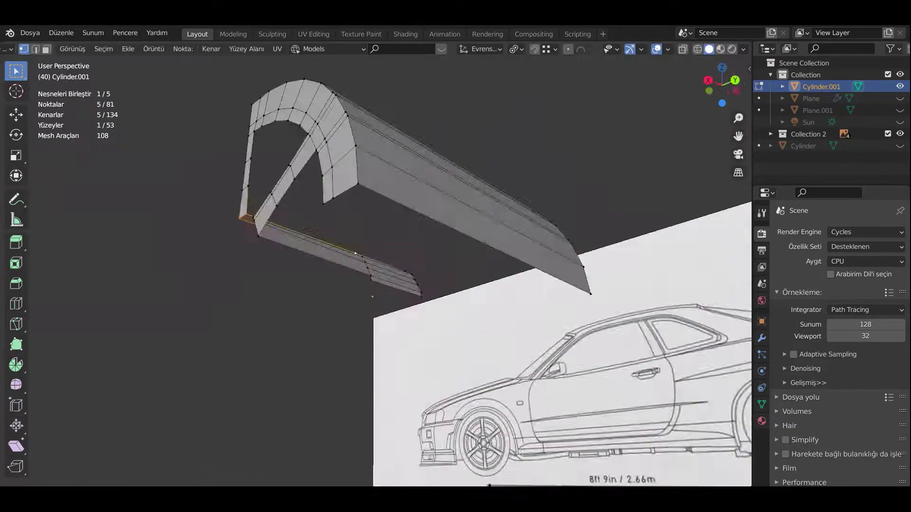
scroll(375, 265, "up", 3)
scroll(375, 265, "up", 5)
key("shift+Tab")
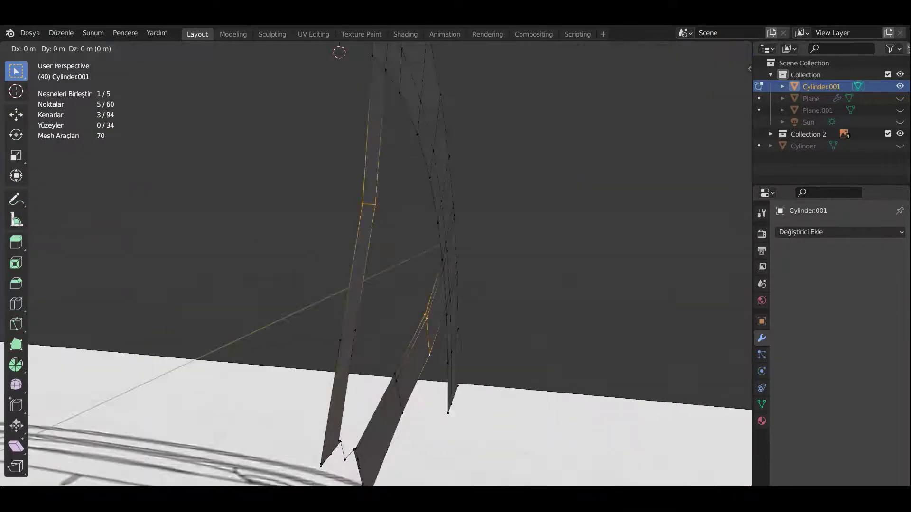
Switch to the right side view with X-ray to see through the wheel mesh
key("KP_3")
key("alt+z")
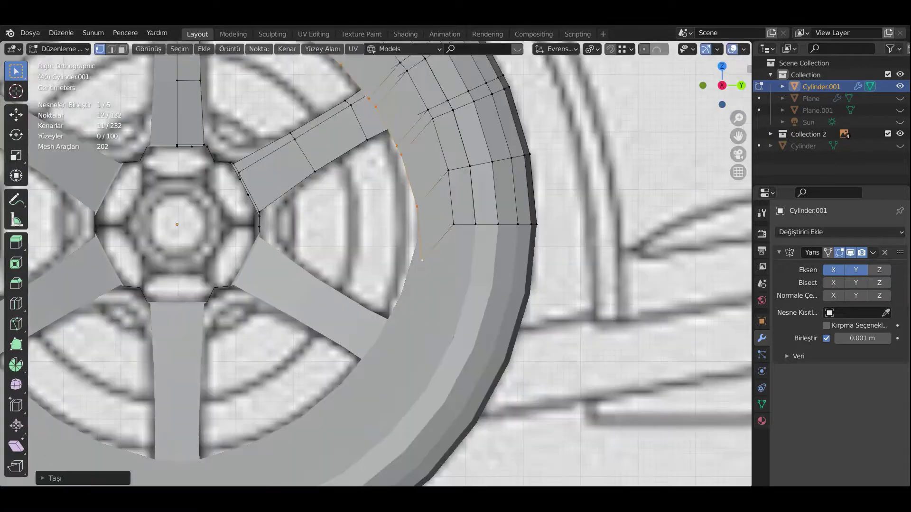
Confirm the vertex move on the mirrored wheel's spokes
key("Return")
scroll(375, 264, "up", 2)
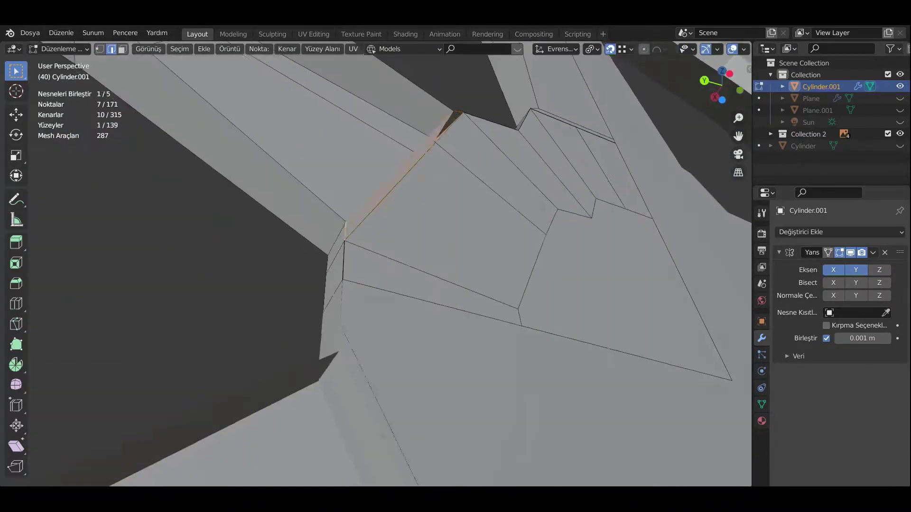
Move the hub geometry and orbit the view onto the red hub faces
key("g")
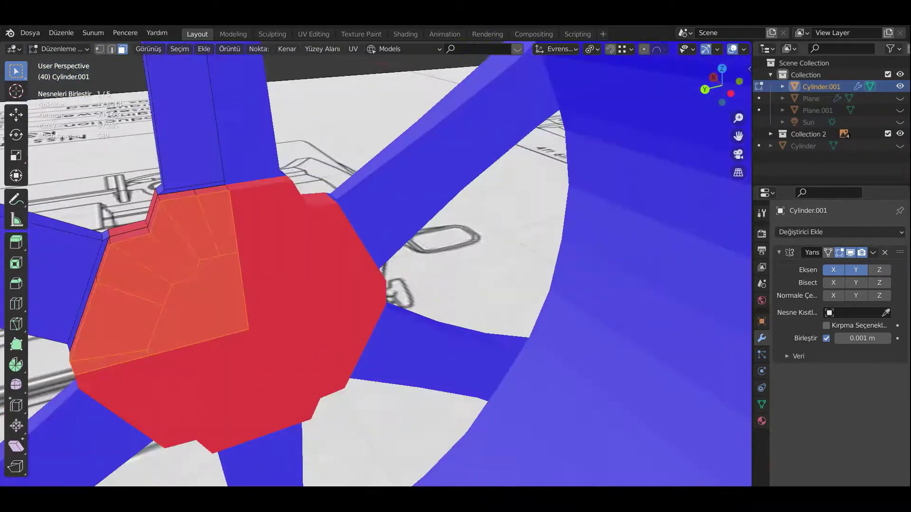
middle_click_drag(343, 326, 380, 189)
Select a single hub face, then add a new cylinder at the car's rear
left_click(380, 190)
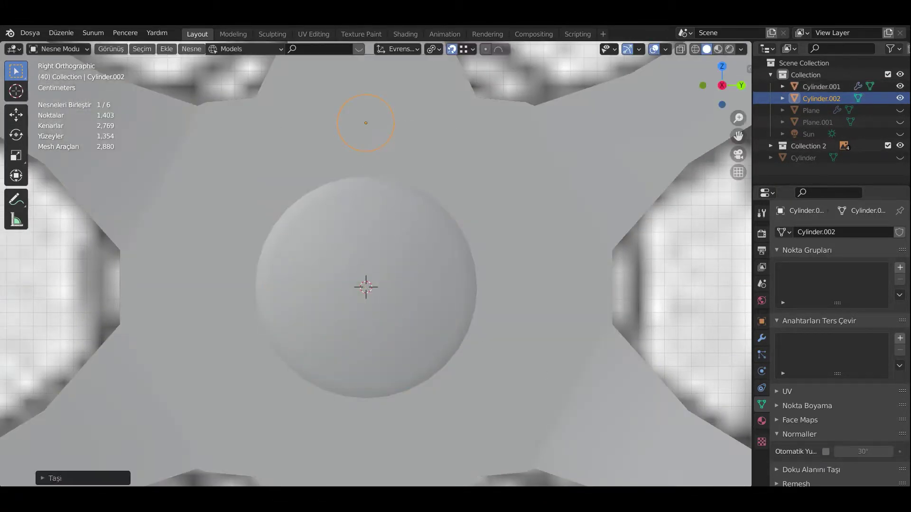
scroll(346, 166, "down", 2)
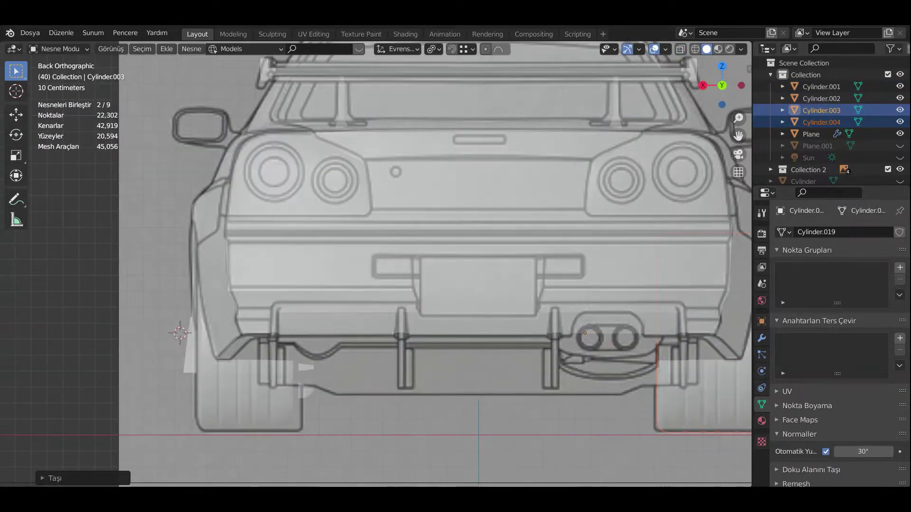
left_click(313, 251)
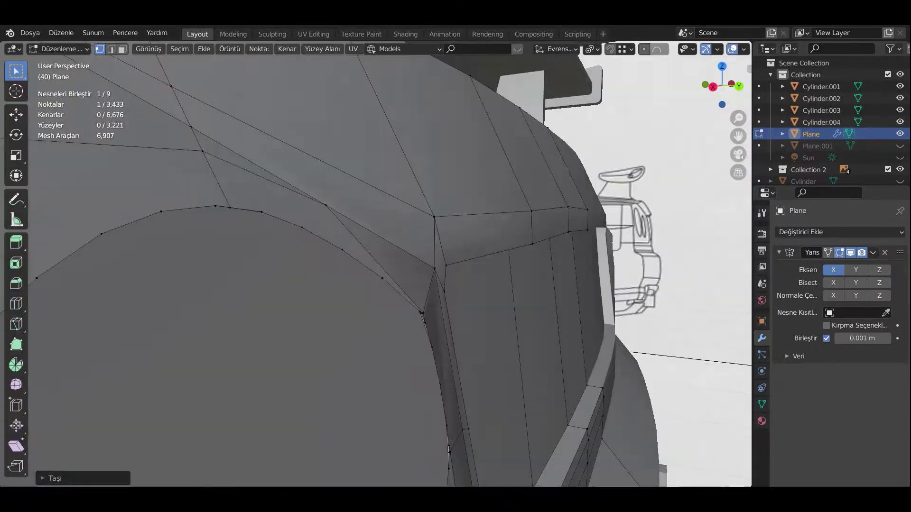
Move stray vertices around the tail lights along the Y axis
key("Return")
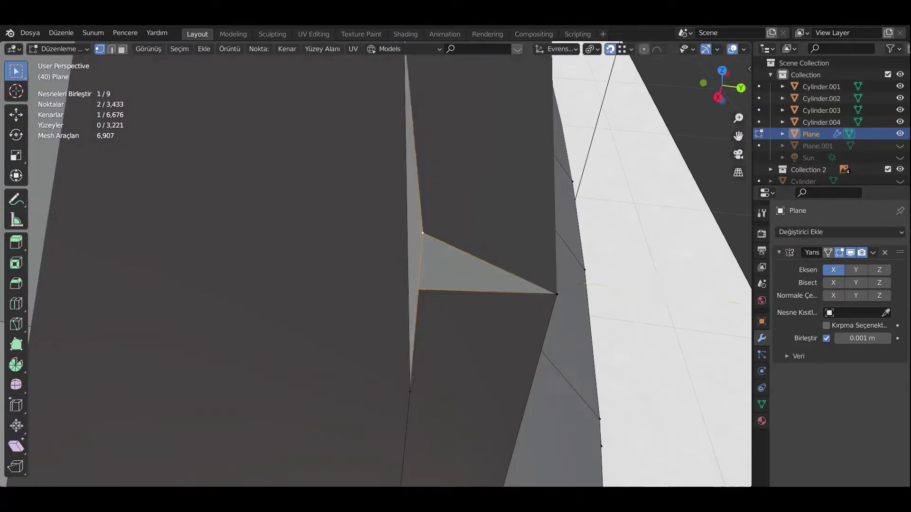
key("Return")
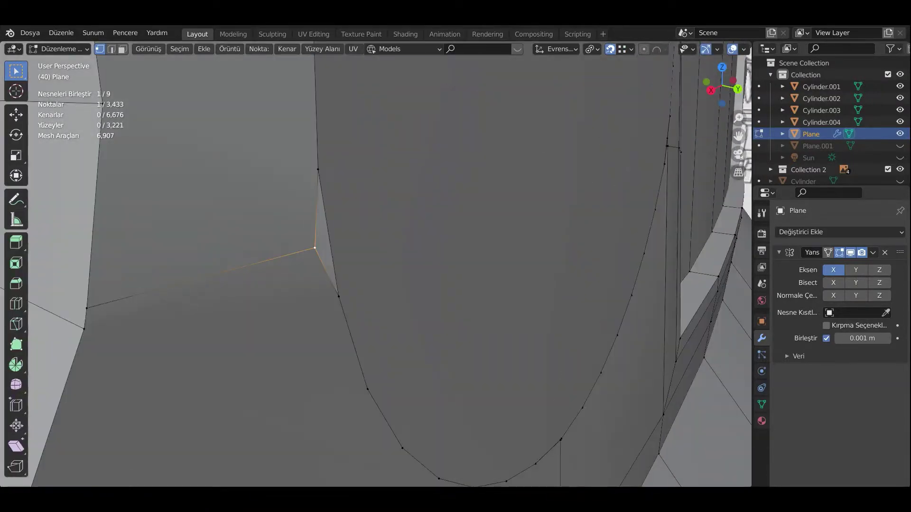
key("g")
key("y")
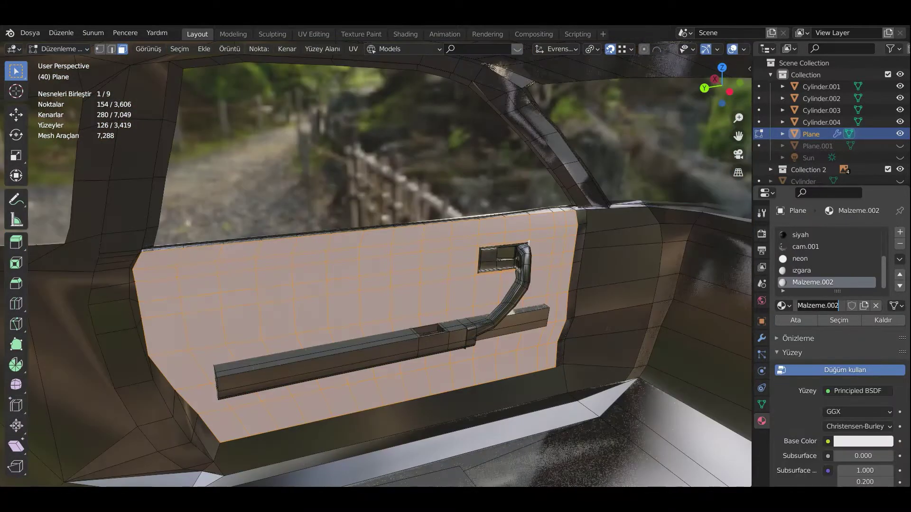
Select the linked interior floor faces for the mavi material
key("l")
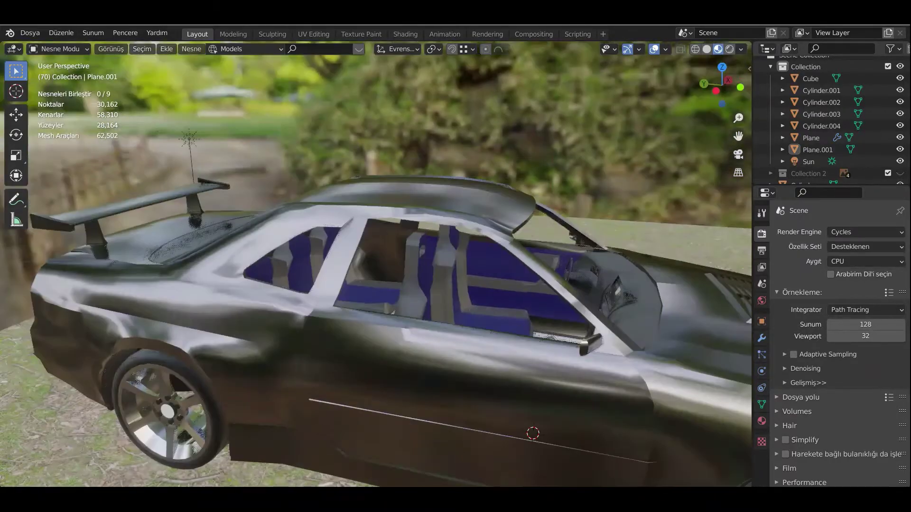
Orbit in to the seats and walk forward to the driver's dashboard view
middle_click_drag(376, 266, 588, 252)
key("w")
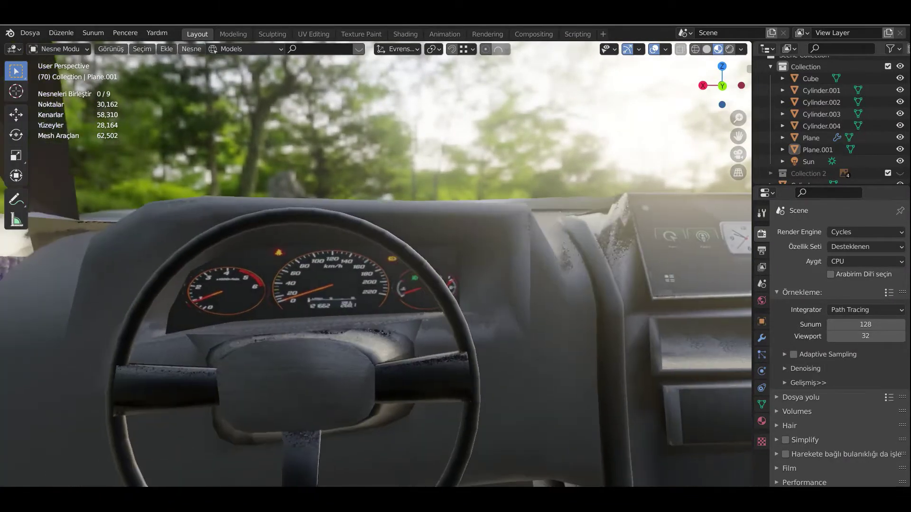
Walk through the cabin, over the hood, and back out to a full car view
key("d")
key("d")
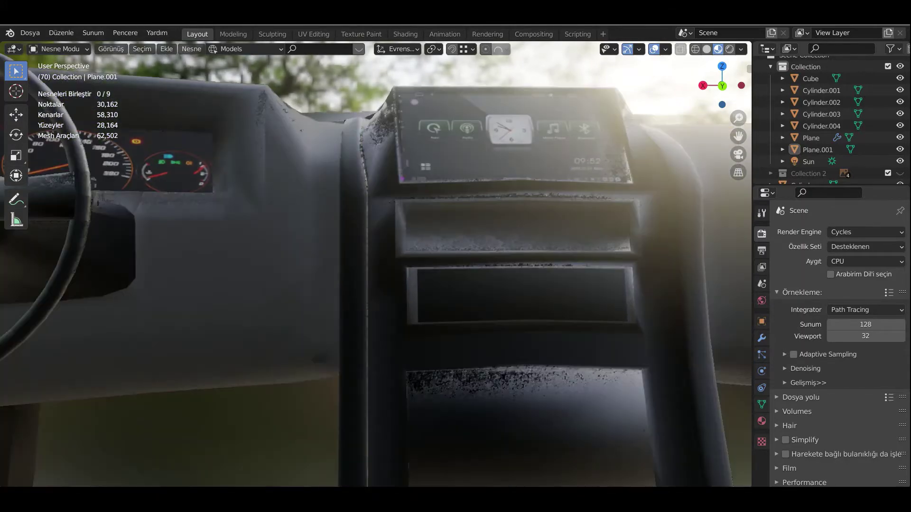
key("s")
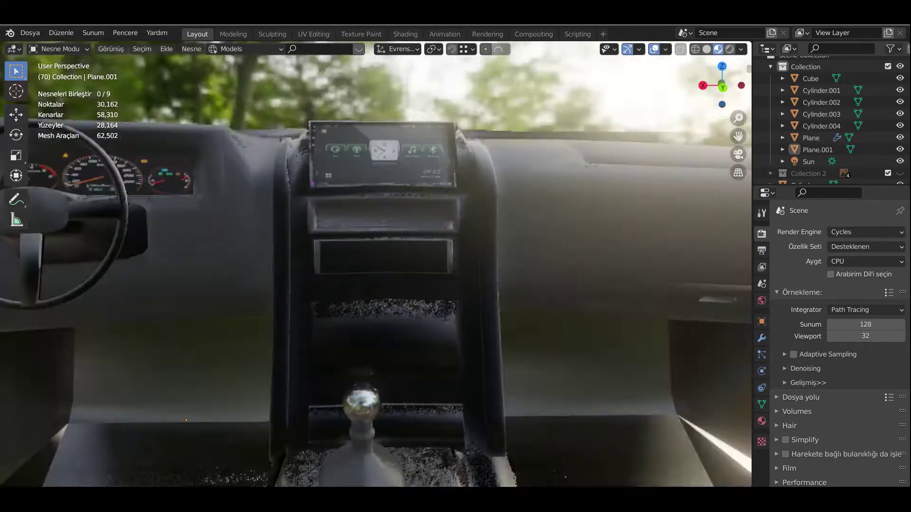
key("w")
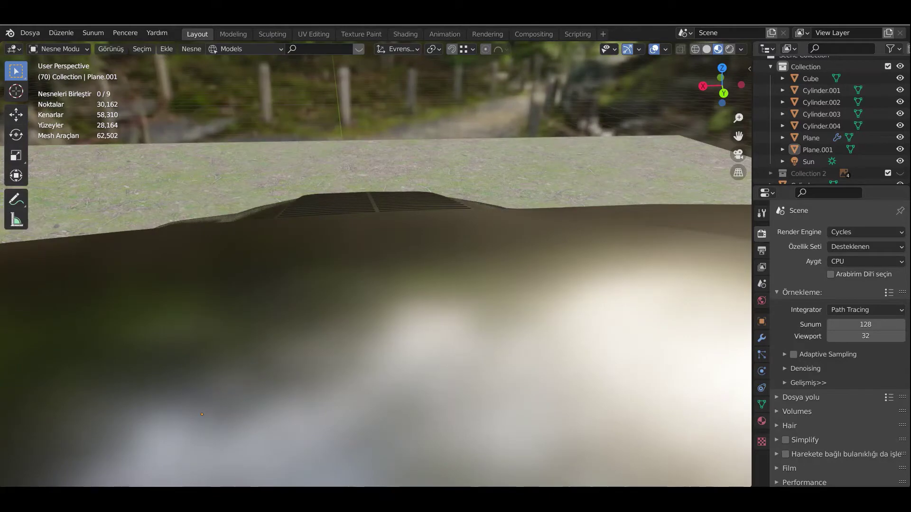
key("s")
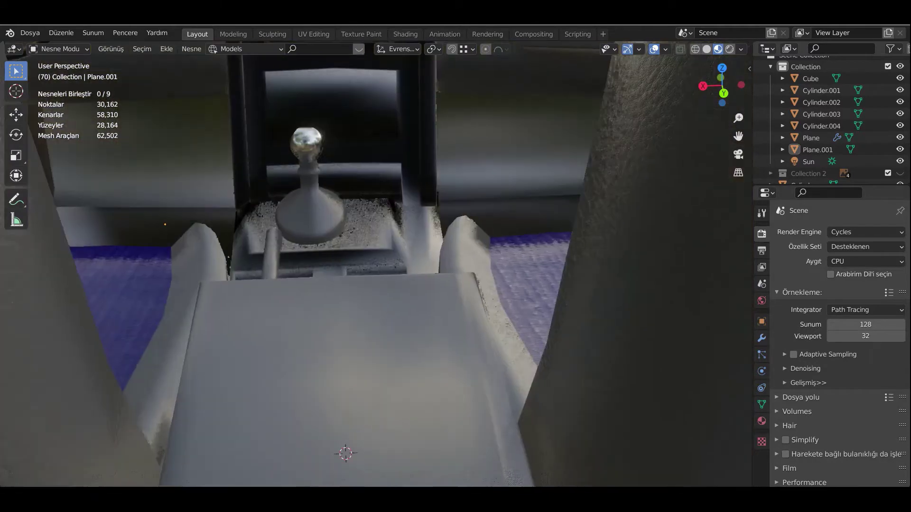
key("s")
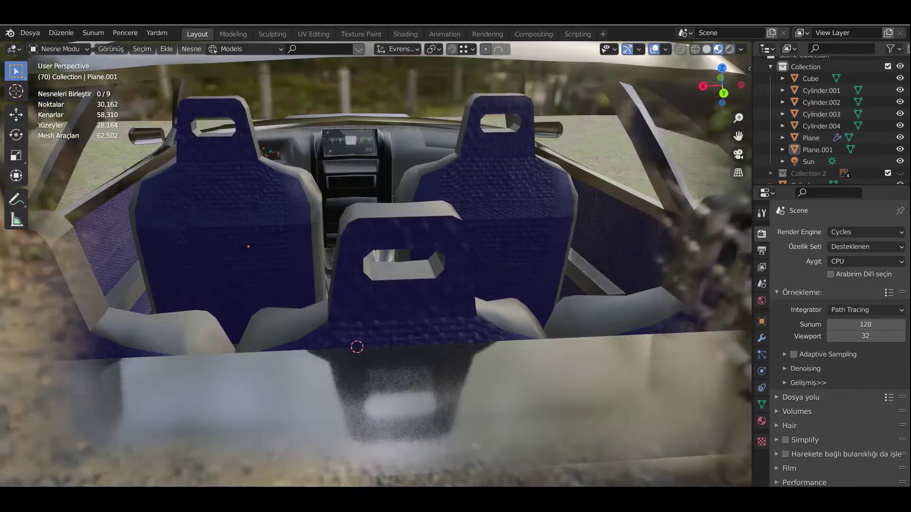
key("s")
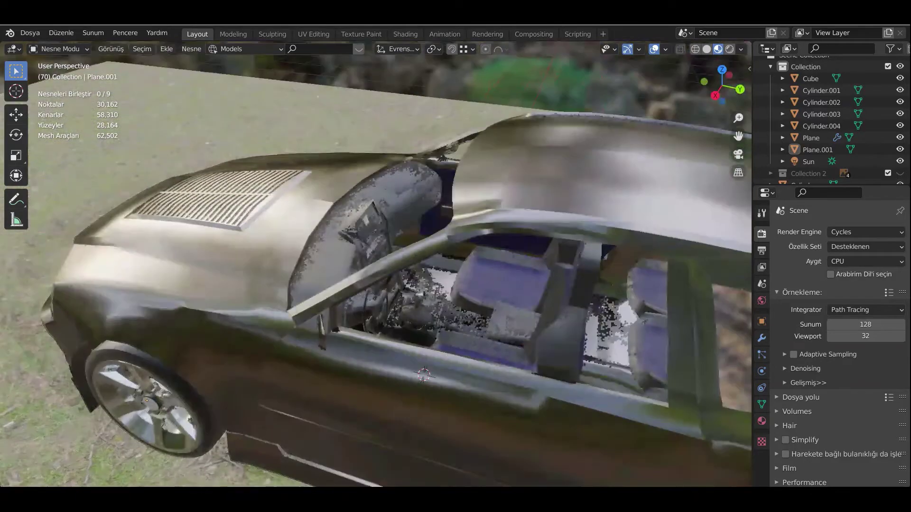
key("w")
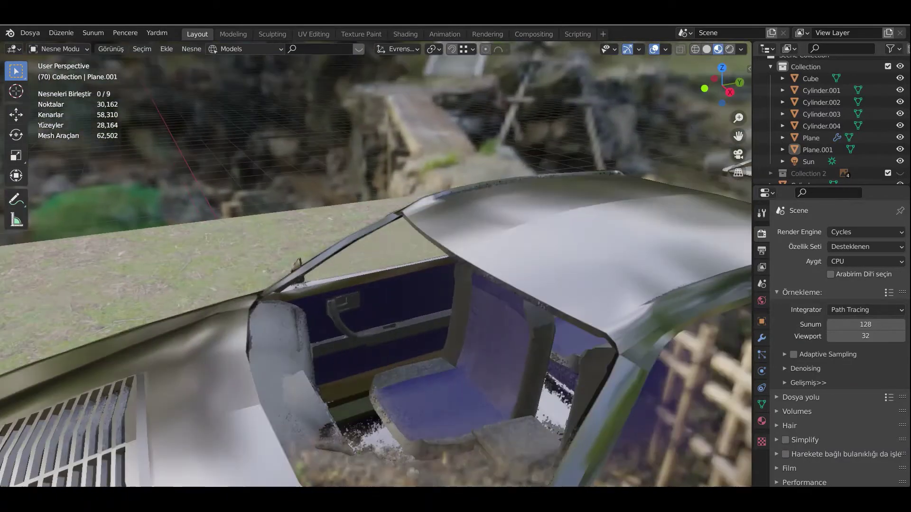
key("w")
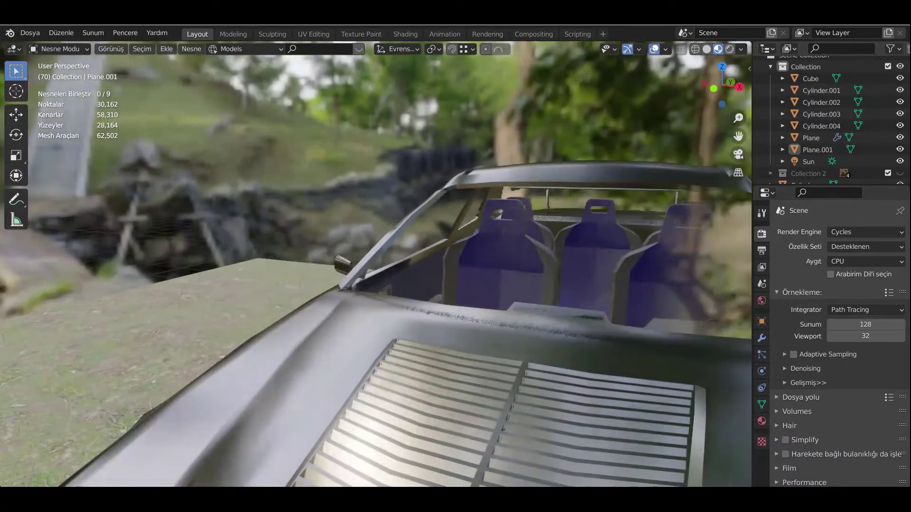
key("s")
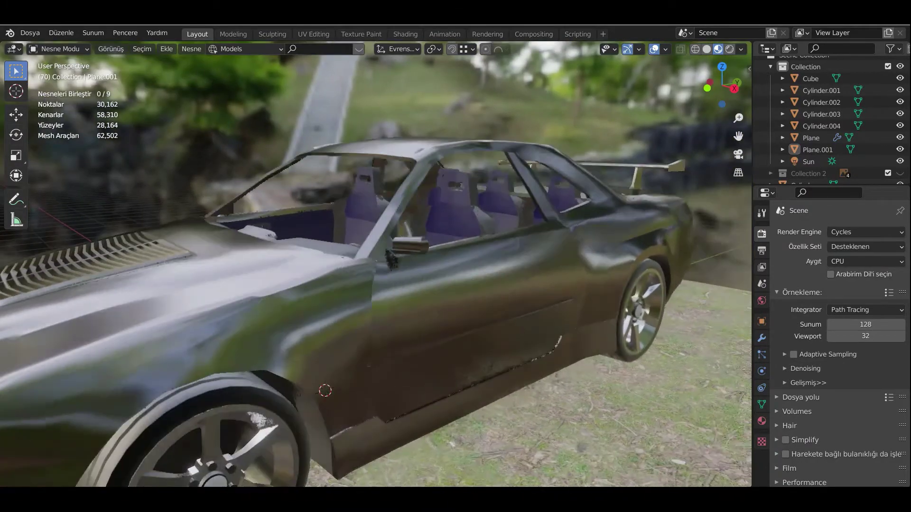
key("s")
key("d")
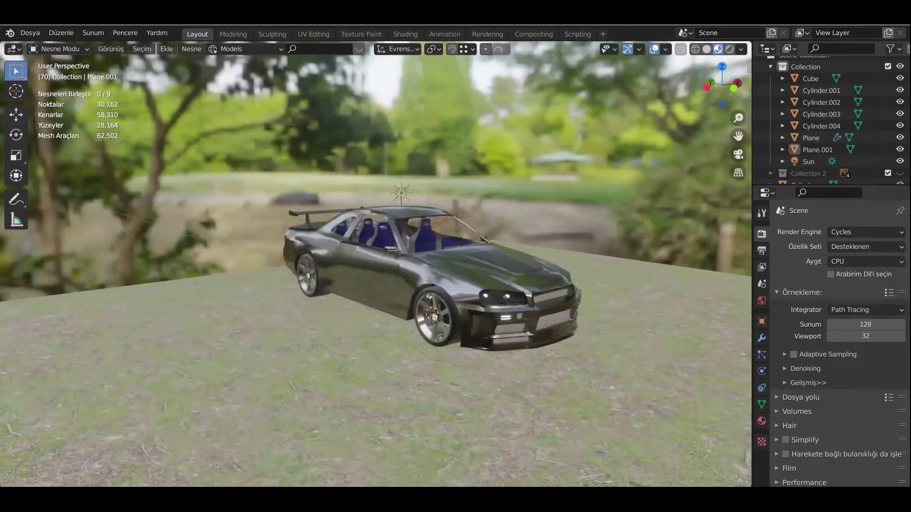